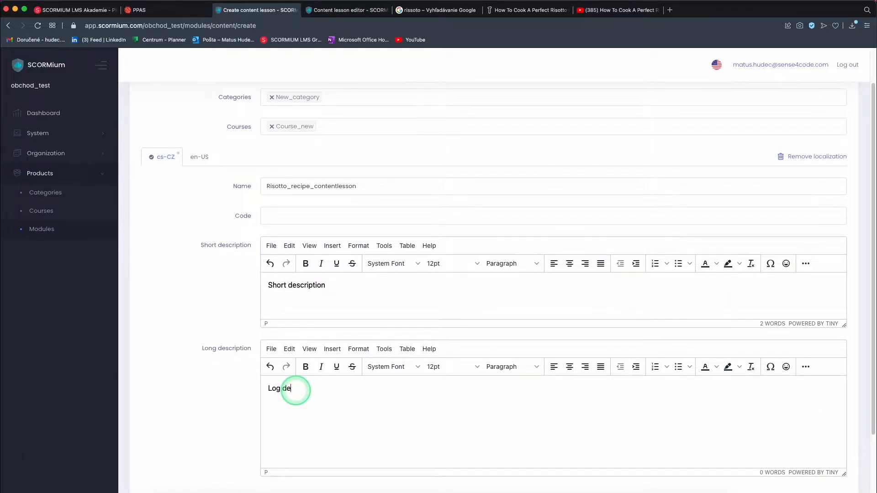
# Save the new Risotto_recipe_contentlesson lesson and add a blank section in its cs-CZ content editor.
pyautogui.scroll(-3, 317, 384)
pyautogui.click(279, 435)
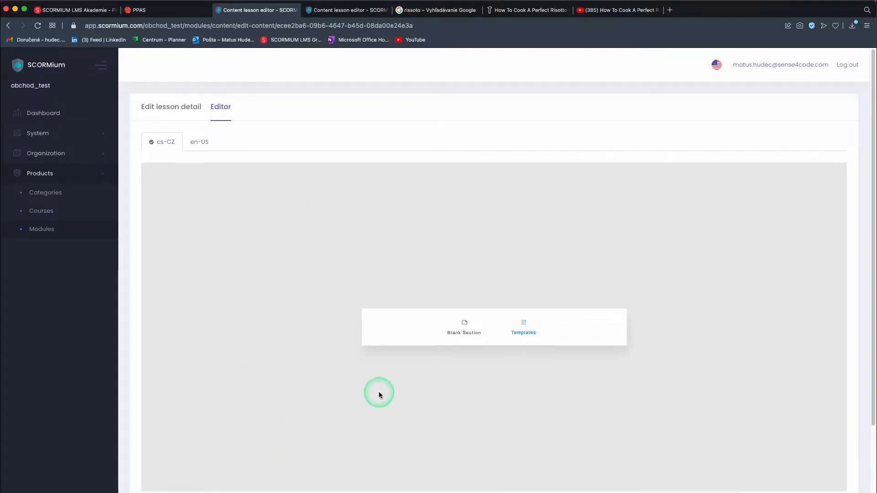
pyautogui.scroll(-1, 530, 272)
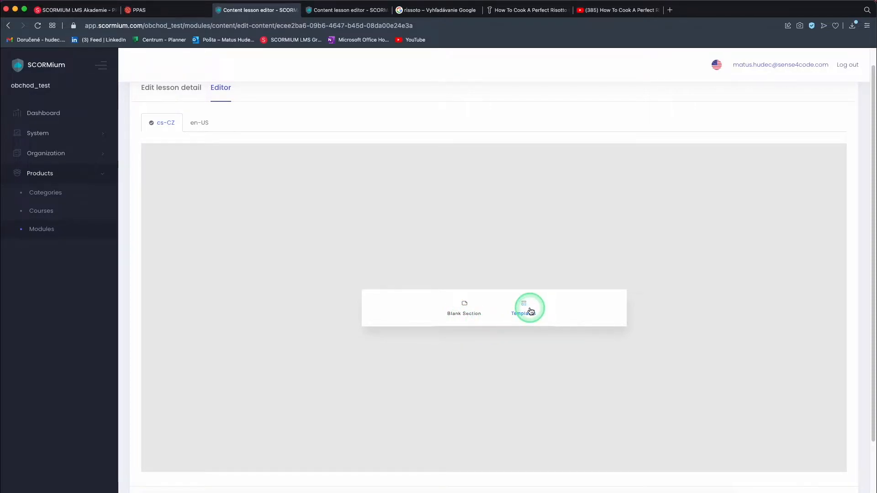
pyautogui.click(464, 303)
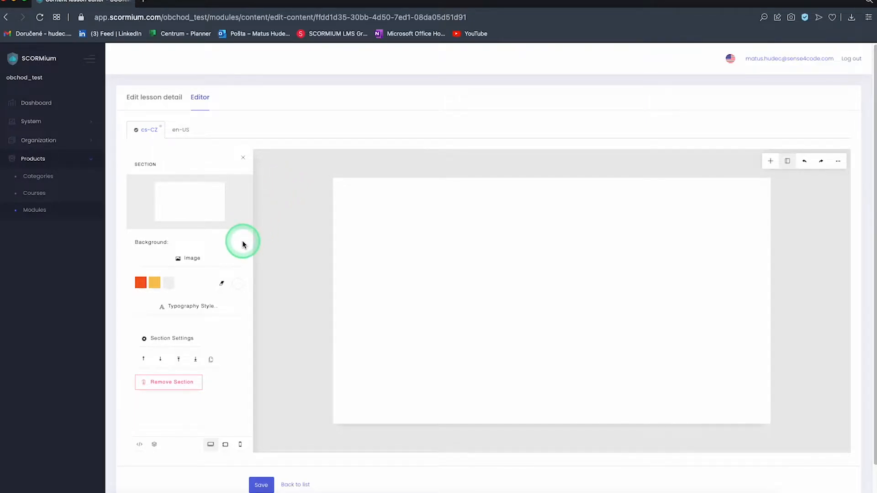
# Examine the blank section's background color picker and the available typography styles without changing them.
pyautogui.click(235, 286)
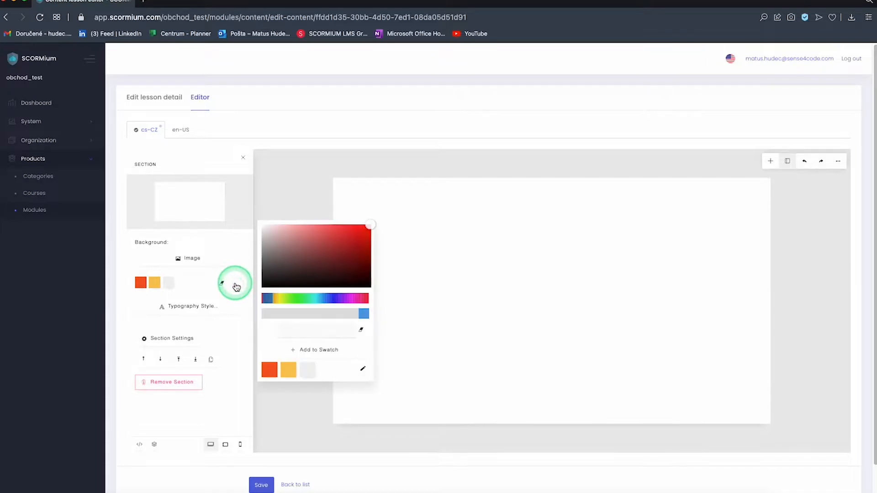
pyautogui.click(285, 425)
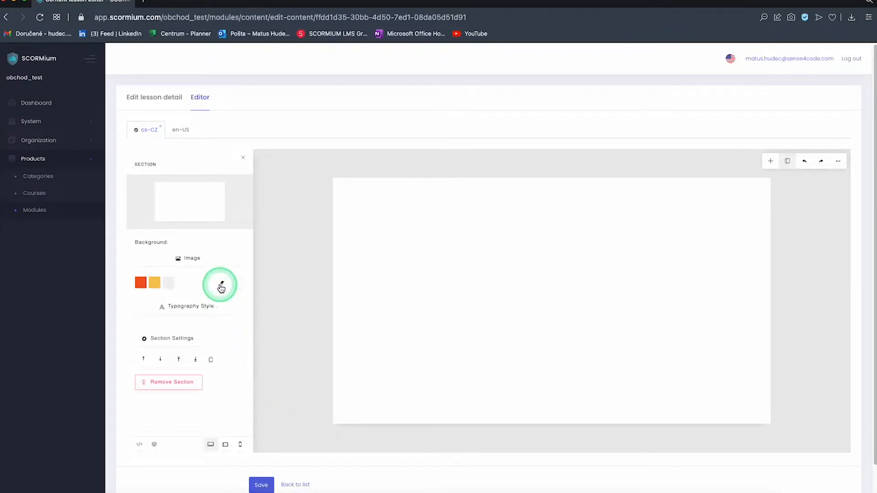
pyautogui.click(227, 306)
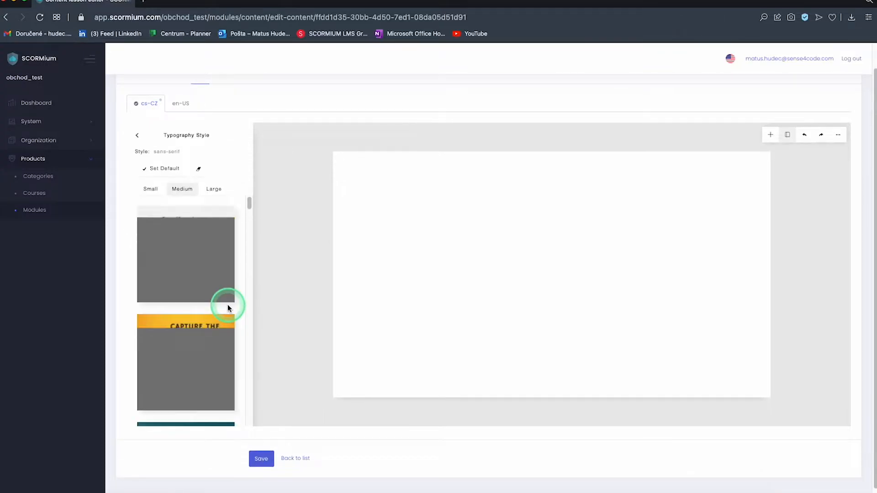
pyautogui.scroll(-6, 227, 306)
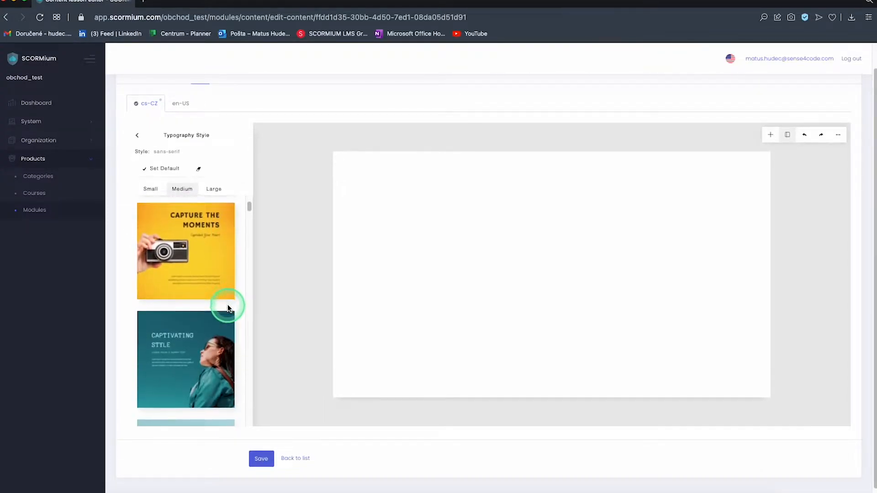
pyautogui.scroll(8, 227, 306)
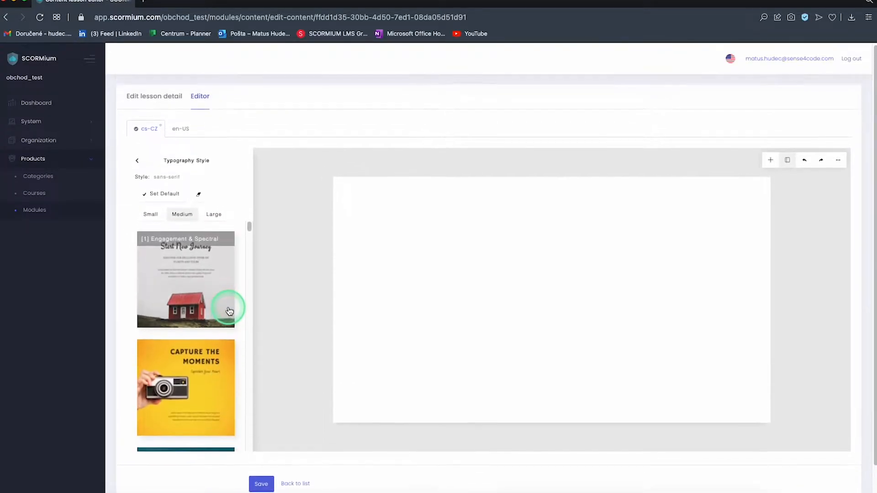
pyautogui.click(138, 162)
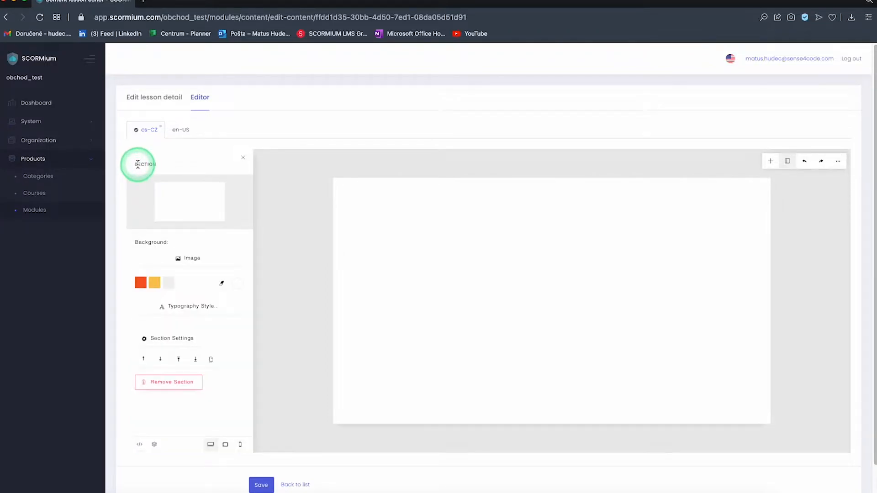
# Look through the section's general, scroll and gradient settings.
pyautogui.click(204, 341)
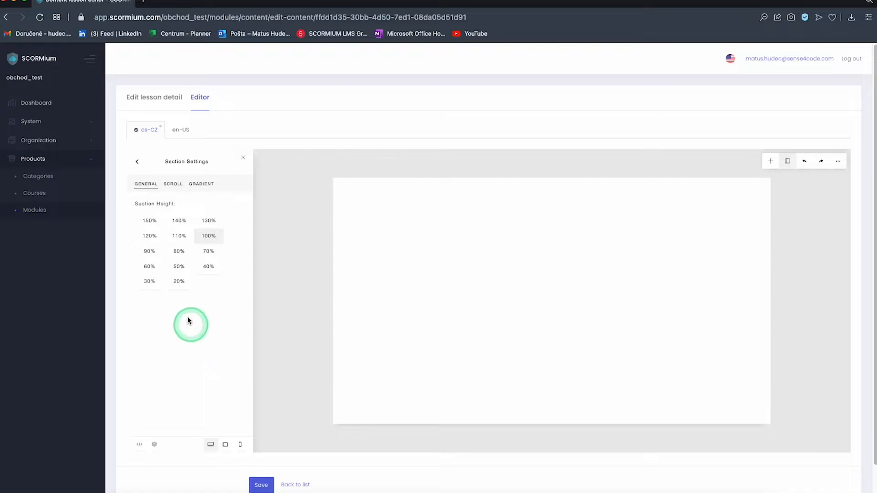
pyautogui.click(173, 184)
pyautogui.click(200, 183)
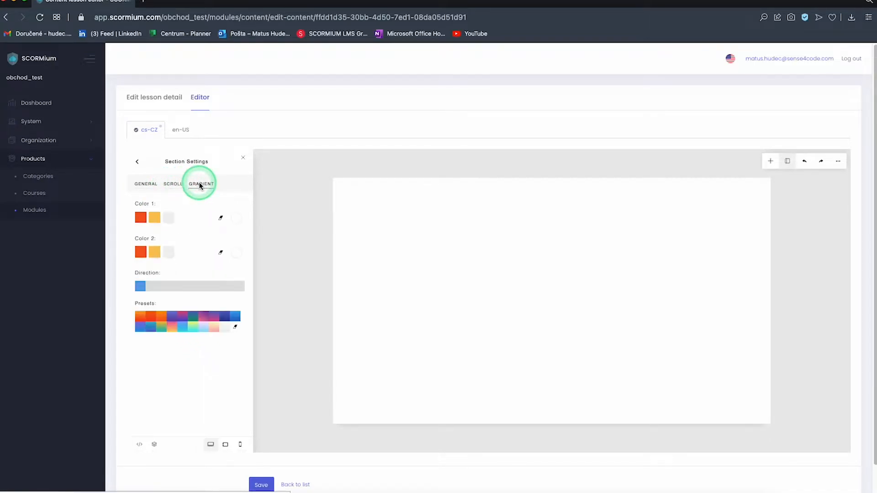
pyautogui.click(137, 161)
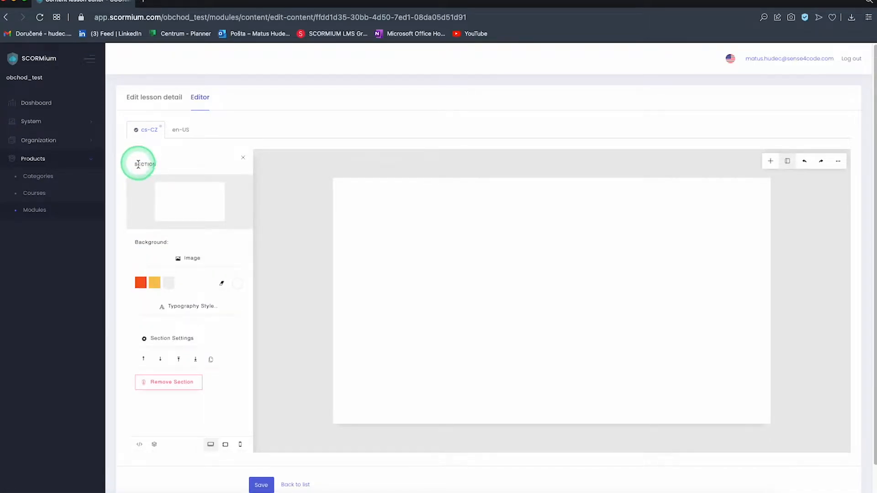
# View the section structure in the Navigator, moving it slightly aside, and close it again.
pyautogui.scroll(-1, 234, 346)
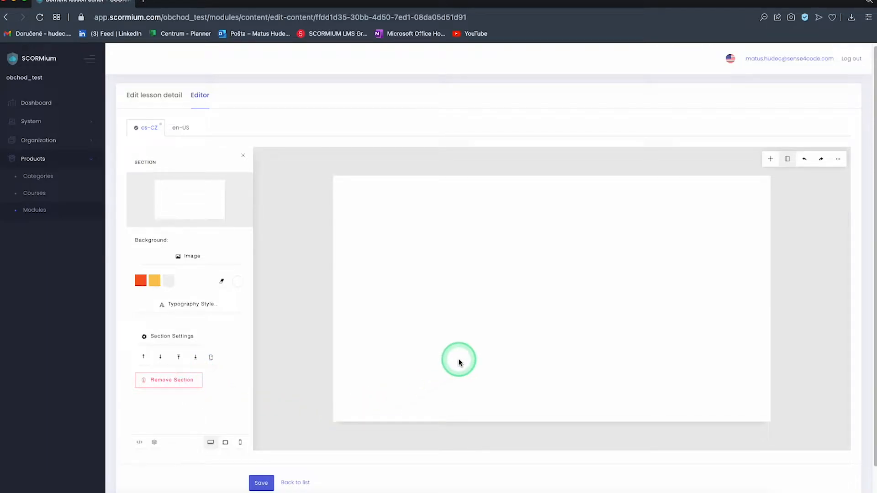
pyautogui.click(154, 443)
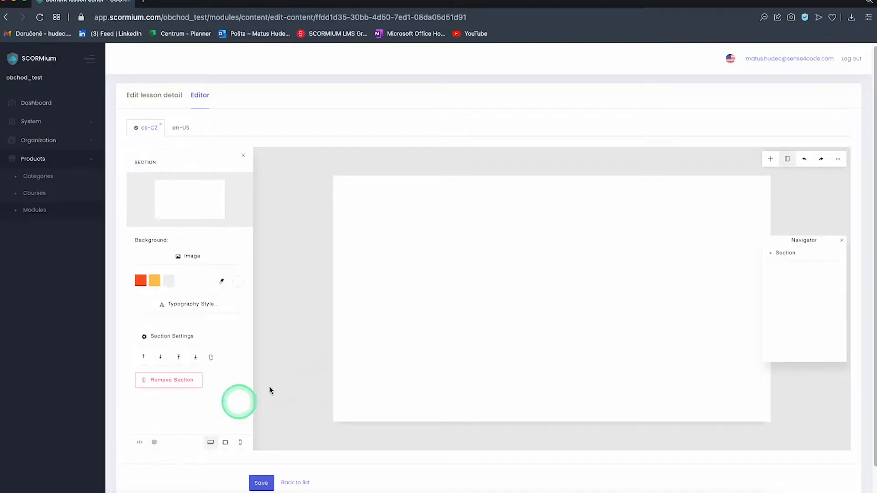
pyautogui.moveTo(805, 243); pyautogui.dragTo(795, 240)
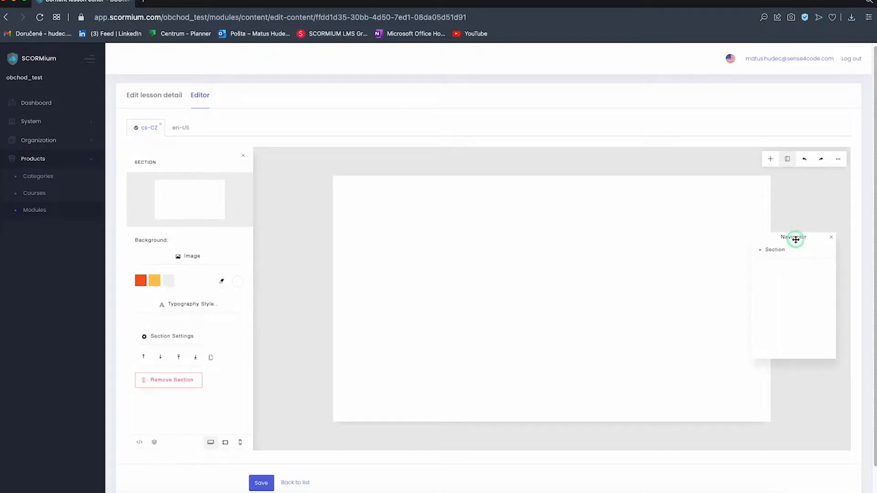
pyautogui.click(763, 252)
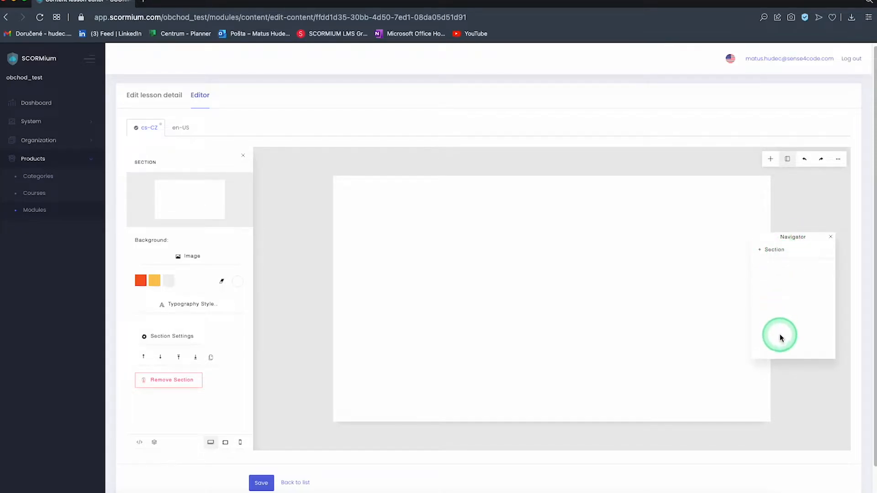
pyautogui.click(831, 237)
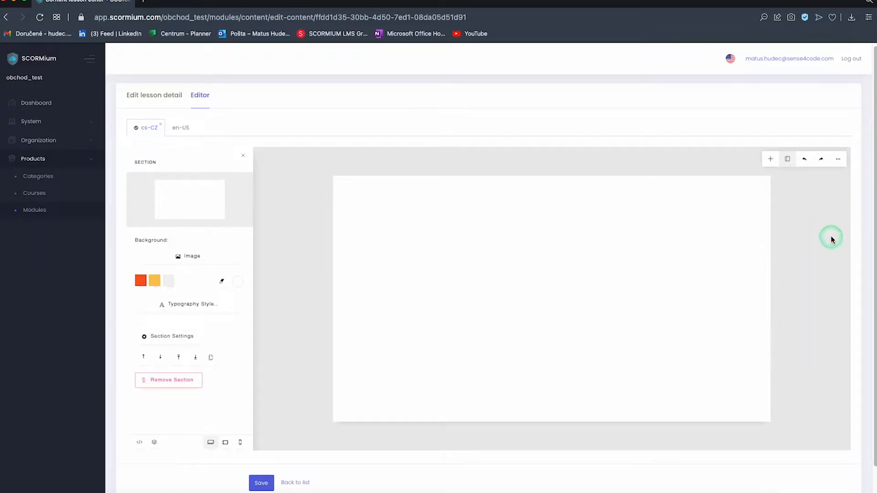
# Inspect the section's HTML code and return to the section properties.
pyautogui.click(141, 445)
pyautogui.click(202, 187)
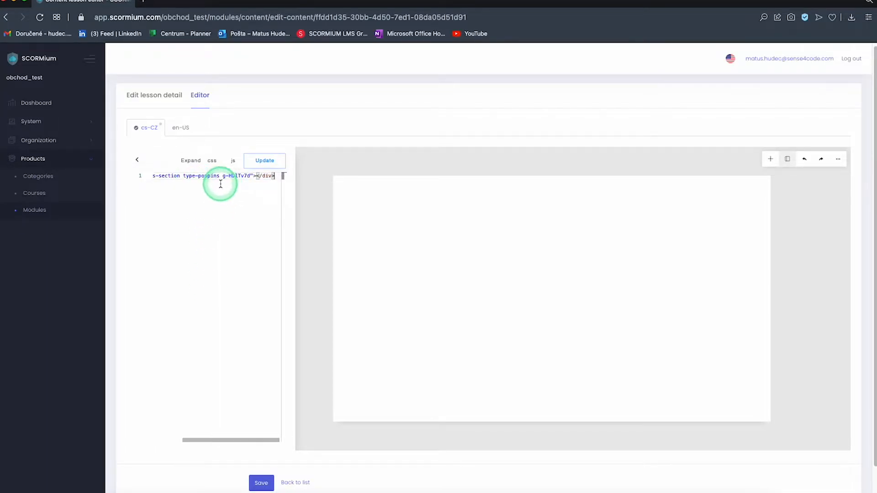
pyautogui.click(136, 160)
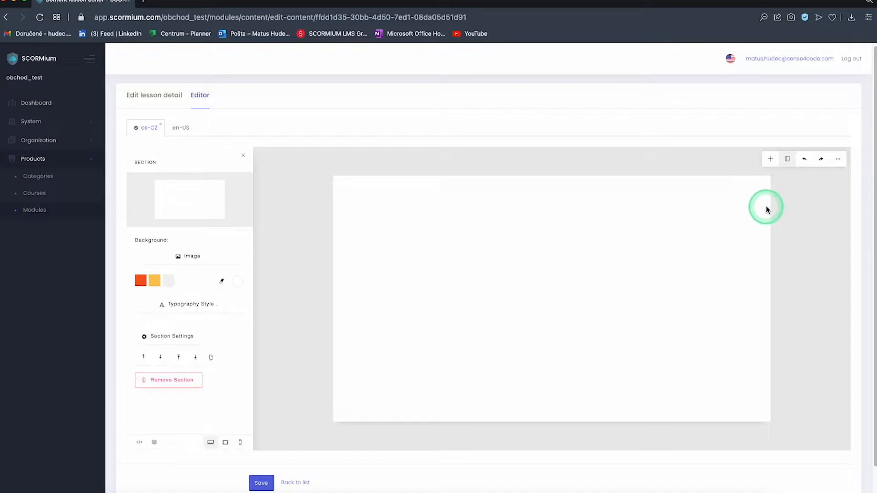
# Review the content blocks and flex sections that can be added, and hide and restore the section properties.
pyautogui.click(769, 160)
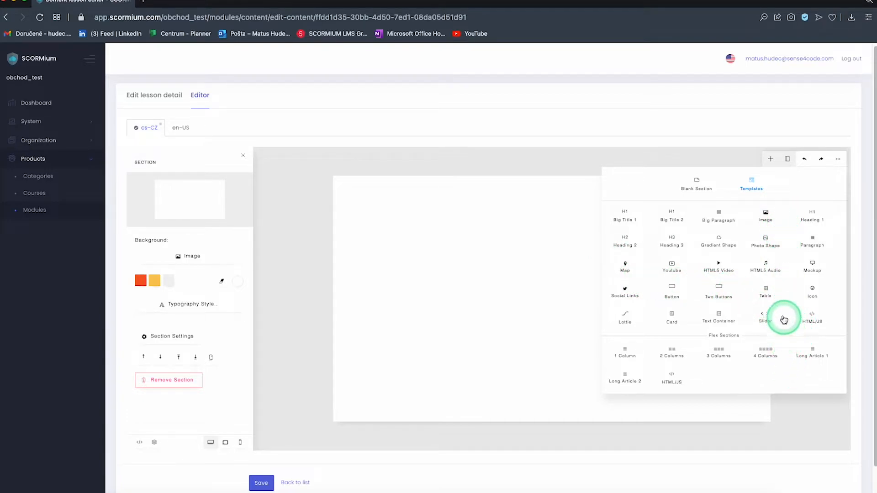
pyautogui.click(745, 155)
pyautogui.click(789, 160)
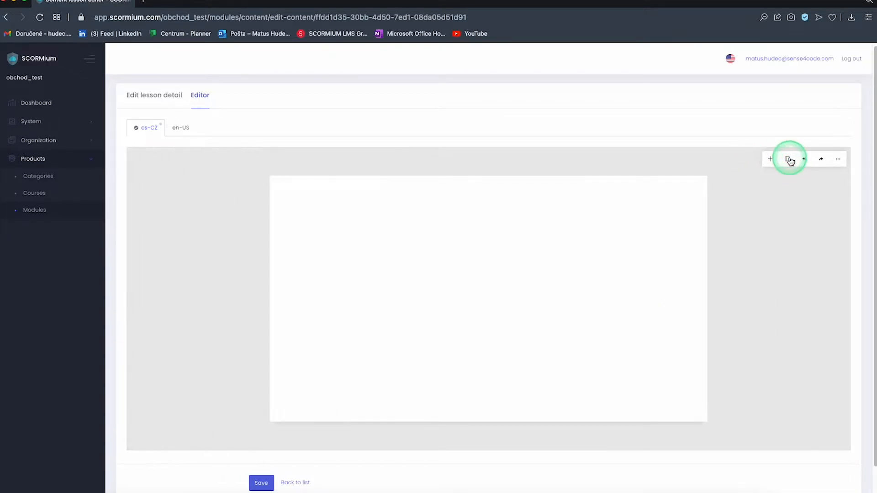
pyautogui.click(789, 160)
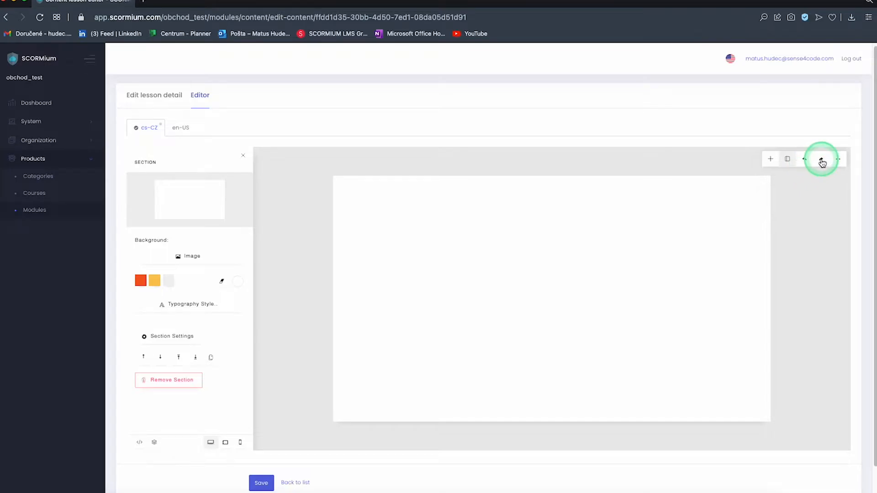
# Zoom the editing canvas out slightly and preview the section in landscape tablet, portrait tablet, phone and desktop sizes.
pyautogui.click(841, 163)
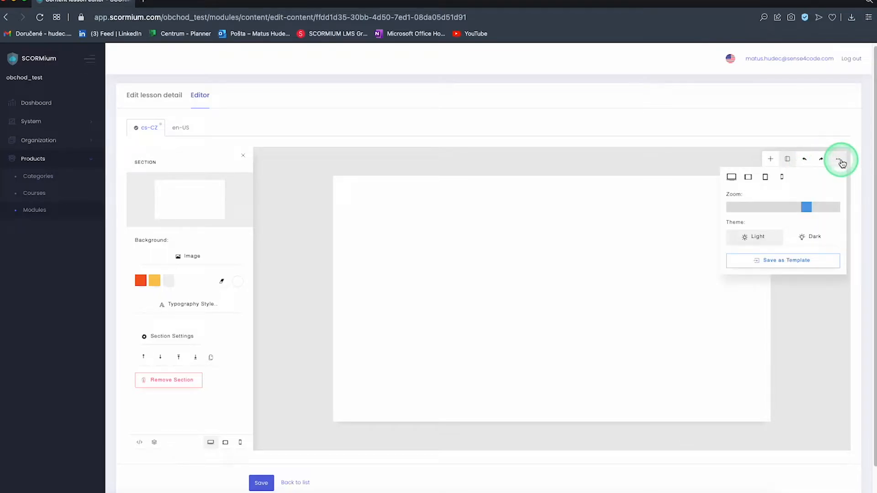
pyautogui.moveTo(806, 207)
pyautogui.mouseDown()
pyautogui.moveTo(762, 207)
pyautogui.moveTo(793, 208)
pyautogui.mouseUp()
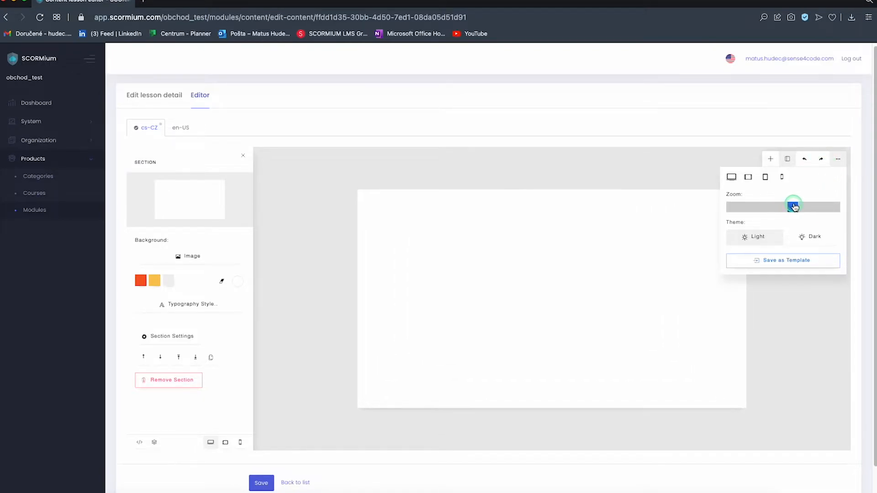
pyautogui.click(754, 177)
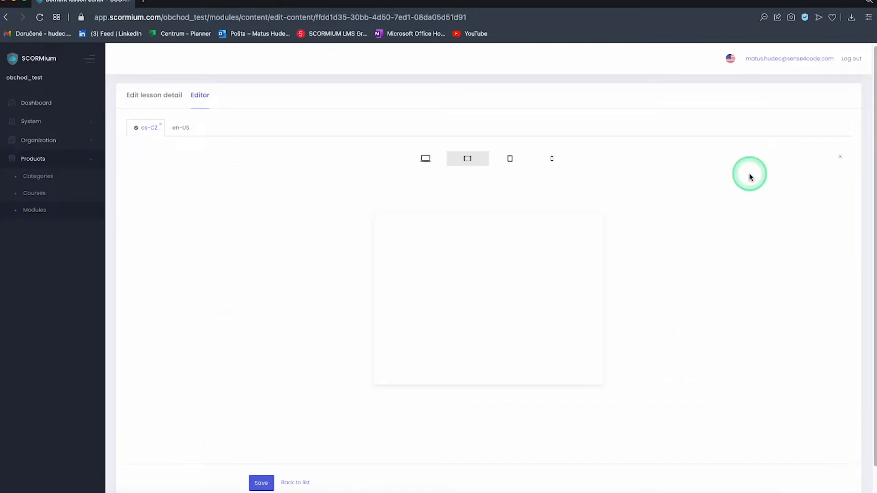
pyautogui.click(509, 160)
pyautogui.click(552, 159)
pyautogui.click(476, 226)
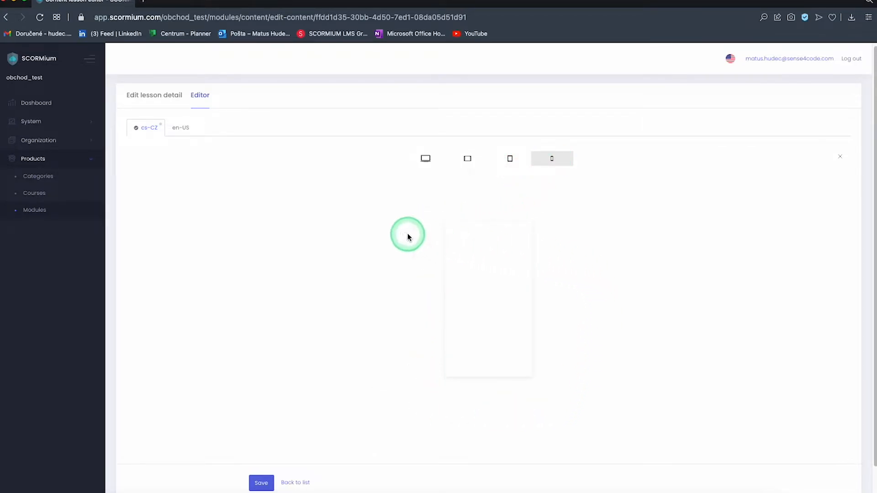
pyautogui.click(425, 162)
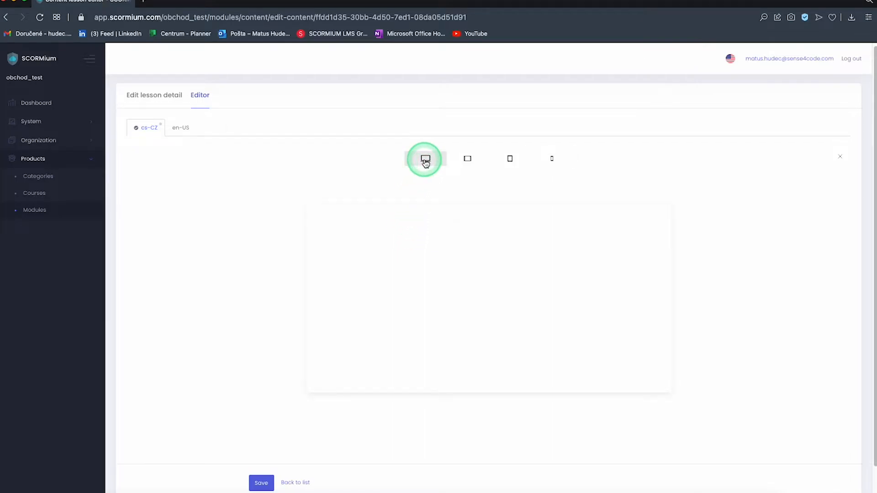
pyautogui.click(838, 157)
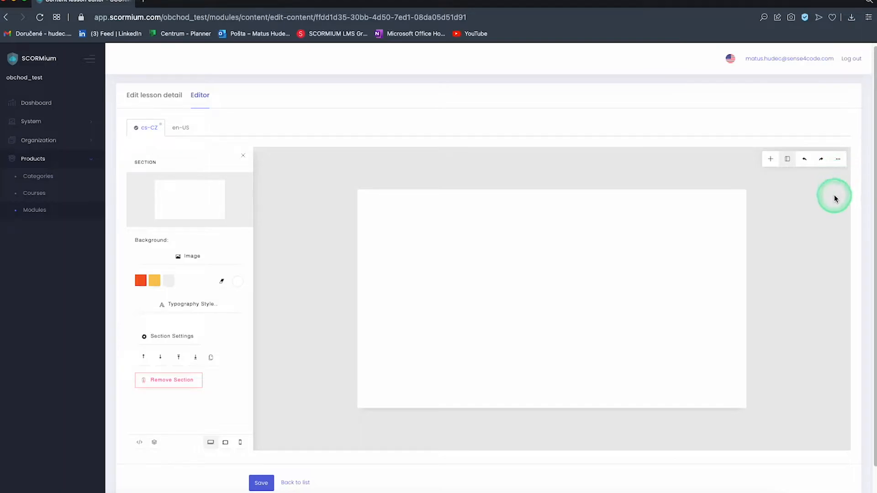
# Switch the editor theme from light to dark.
pyautogui.click(837, 159)
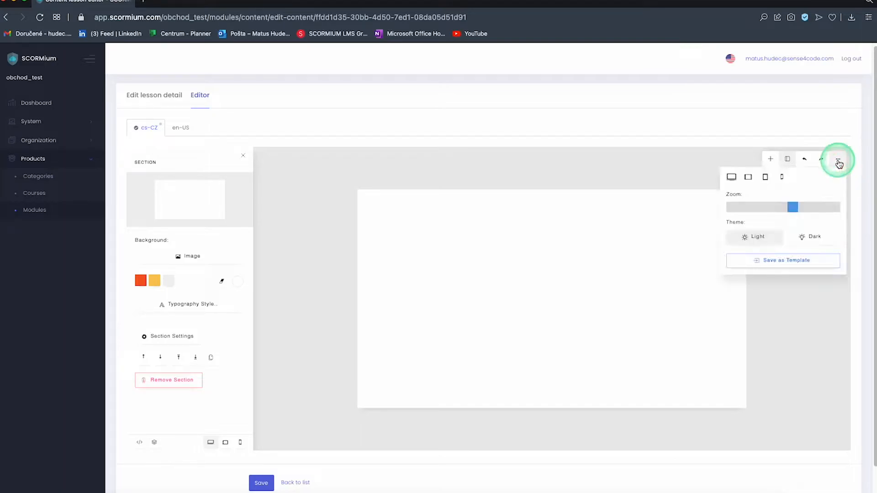
pyautogui.click(770, 241)
pyautogui.click(835, 240)
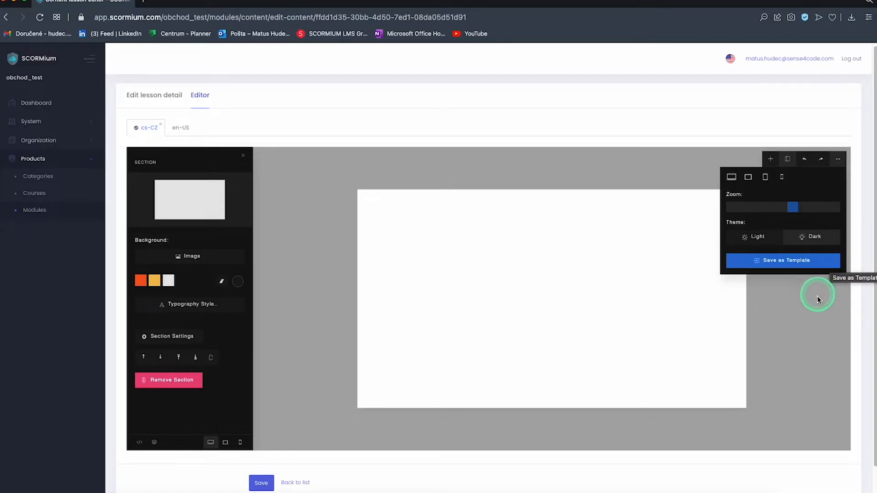
pyautogui.click(816, 315)
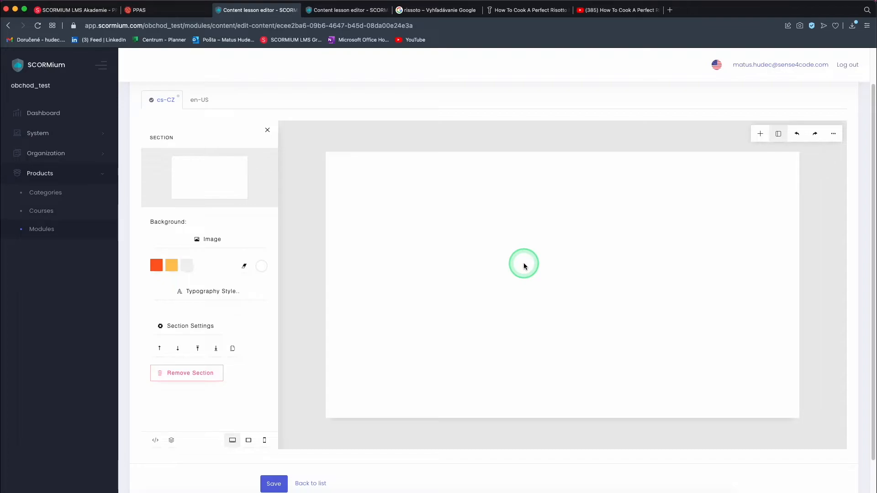
# Upload the photo of the risotto plate with the fork as the section's background image.
pyautogui.click(251, 194)
pyautogui.click(242, 239)
pyautogui.click(239, 244)
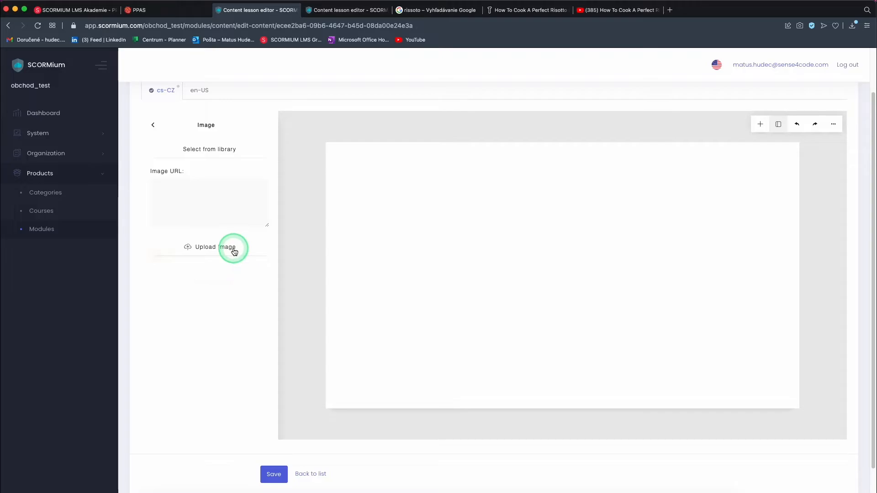
pyautogui.click(364, 177)
pyautogui.click(596, 350)
pyautogui.click(589, 320)
pyautogui.click(200, 235)
# Increase the background image's parallax background size slightly and shift its position so the risotto plate fills the section.
pyautogui.click(242, 230)
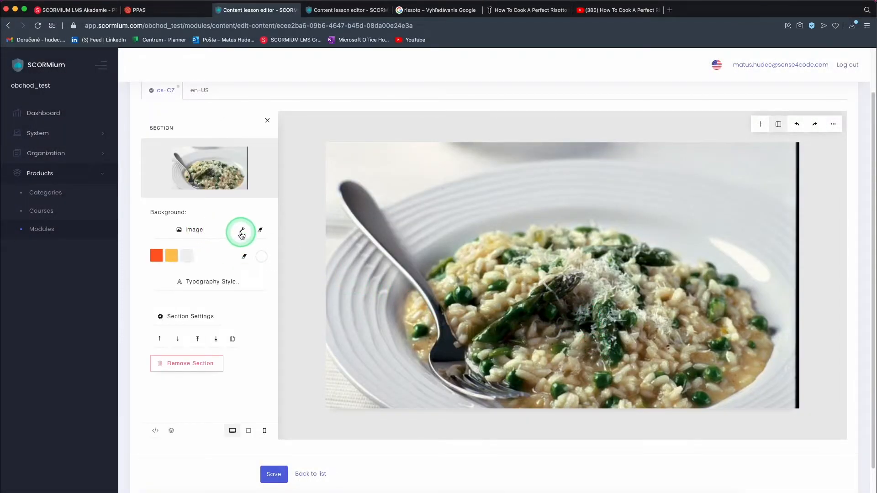
pyautogui.moveTo(263, 231)
pyautogui.mouseDown()
pyautogui.moveTo(206, 231)
pyautogui.moveTo(267, 231)
pyautogui.mouseUp()
pyautogui.moveTo(155, 300)
pyautogui.mouseDown()
pyautogui.moveTo(177, 302)
pyautogui.moveTo(164, 294)
pyautogui.mouseUp()
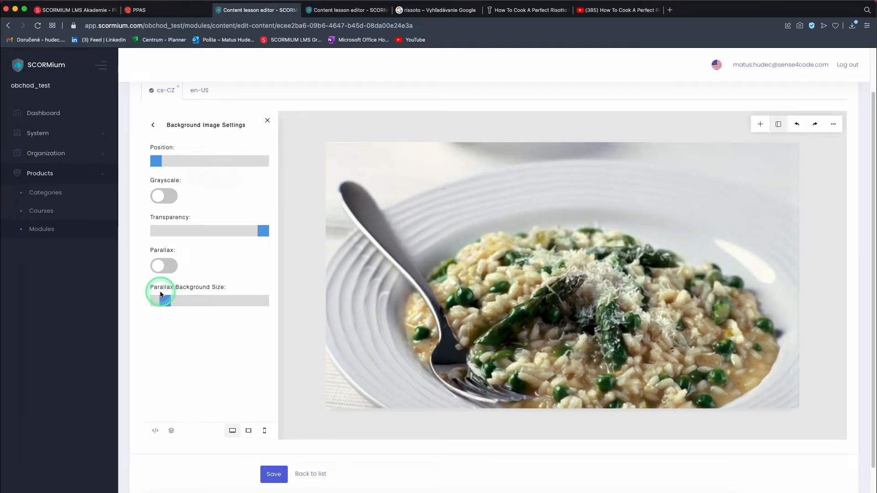
pyautogui.moveTo(155, 164); pyautogui.dragTo(221, 170)
pyautogui.moveTo(243, 171); pyautogui.dragTo(201, 169)
pyautogui.click(155, 129)
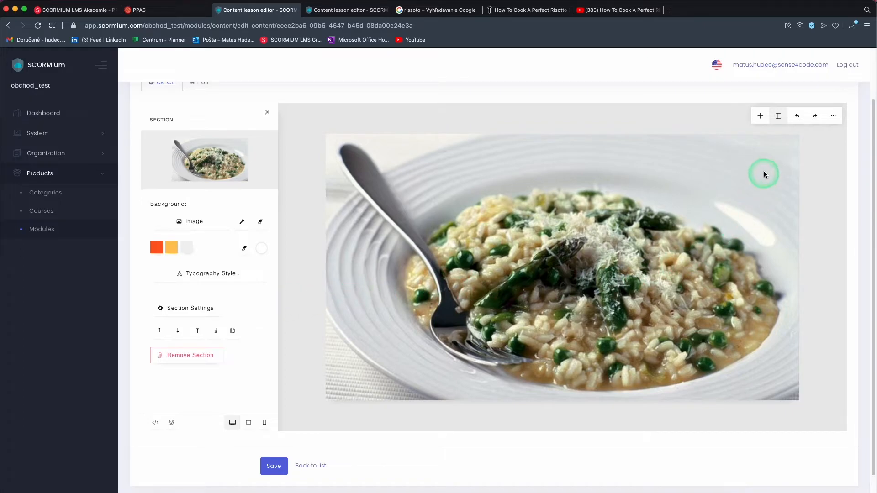
# Add a title reading "How to:" and place it in the upper-right corner of the risotto image.
pyautogui.click(760, 117)
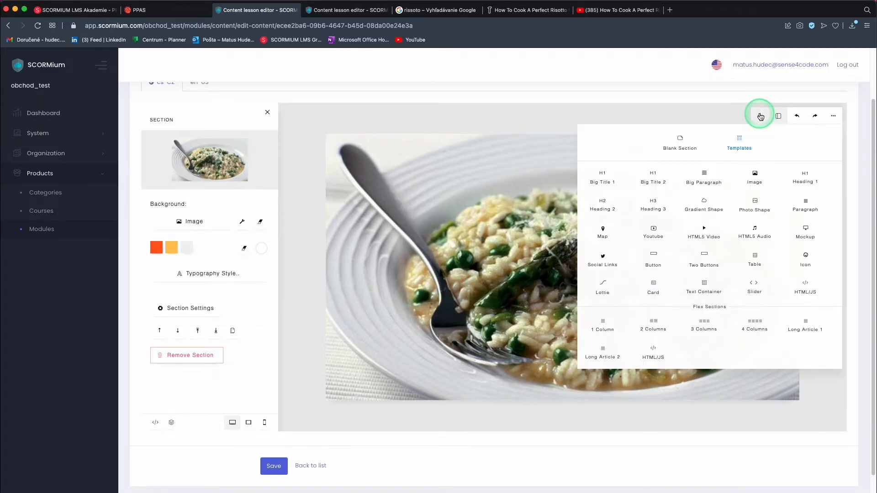
pyautogui.click(602, 177)
pyautogui.moveTo(541, 235); pyautogui.dragTo(609, 175)
pyautogui.write('How')
pyautogui.moveTo(706, 184); pyautogui.dragTo(708, 150)
# Add a larger title reading "Risotto" and align it directly below the "How to:" title.
pyautogui.click(760, 117)
pyautogui.click(607, 176)
pyautogui.tripleClick(508, 234)
pyautogui.press('BackSpace')
pyautogui.write('Risotto')
pyautogui.click(508, 254)
pyautogui.moveTo(509, 238); pyautogui.dragTo(699, 187)
pyautogui.keyDown('shift'); pyautogui.click(659, 151); pyautogui.keyUp('shift')
pyautogui.click(699, 187)
pyautogui.click(621, 268)
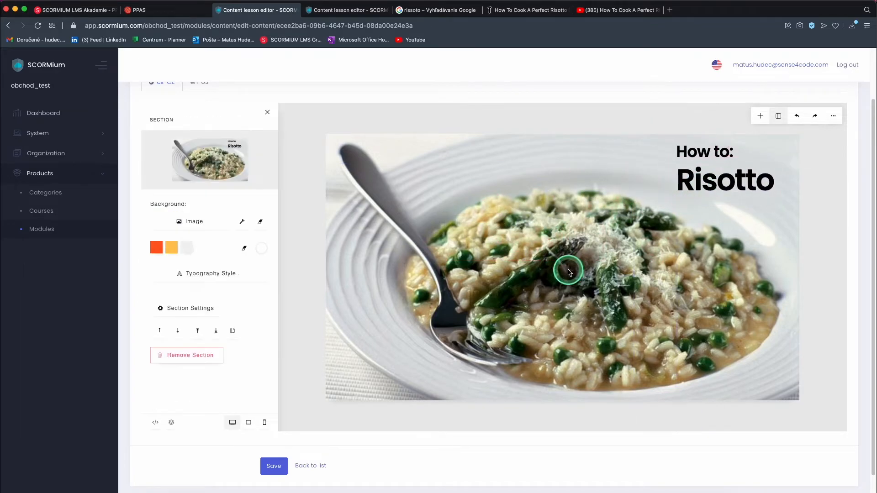
# Add a blank section below the risotto image section.
pyautogui.scroll(-1, 579, 230)
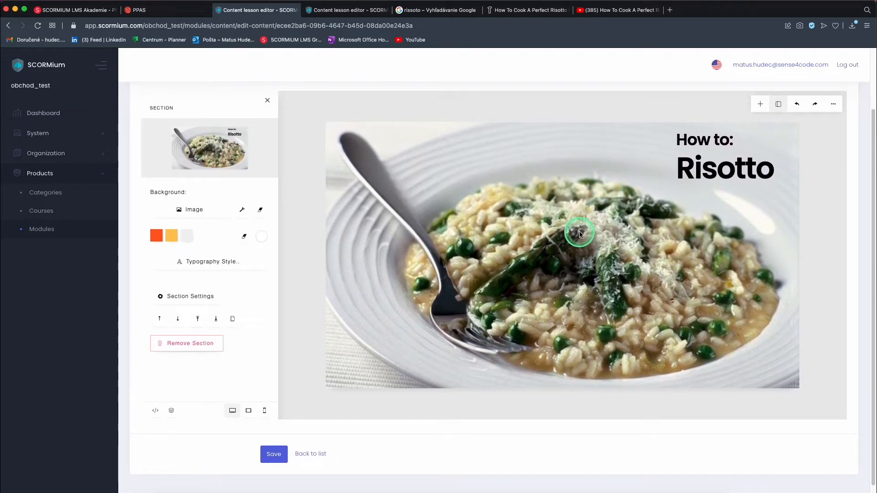
pyautogui.click(762, 105)
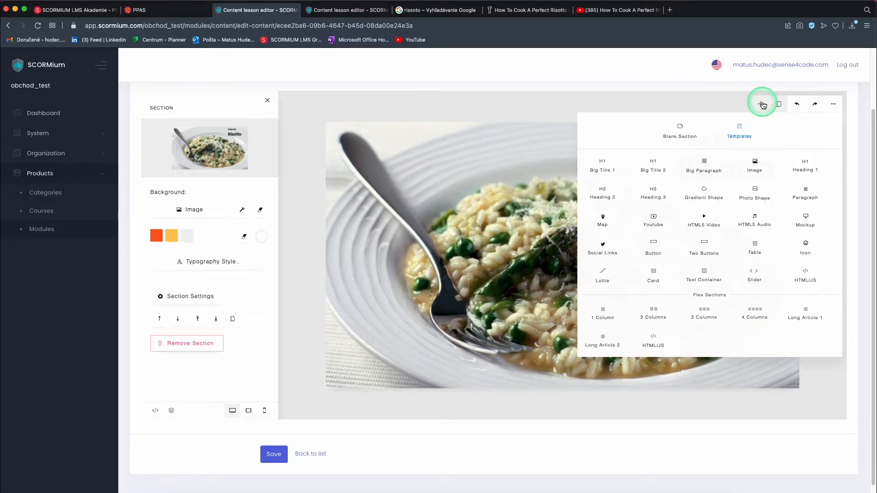
pyautogui.click(672, 131)
pyautogui.click(457, 190)
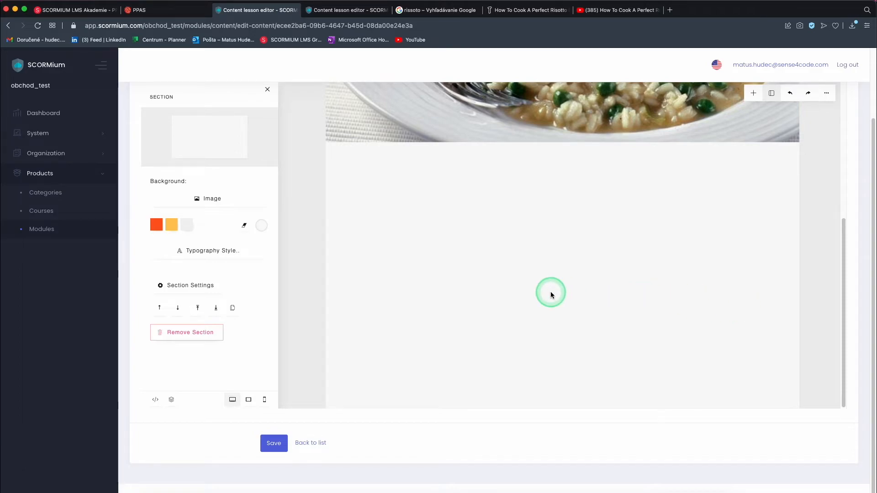
pyautogui.scroll(3, 550, 294)
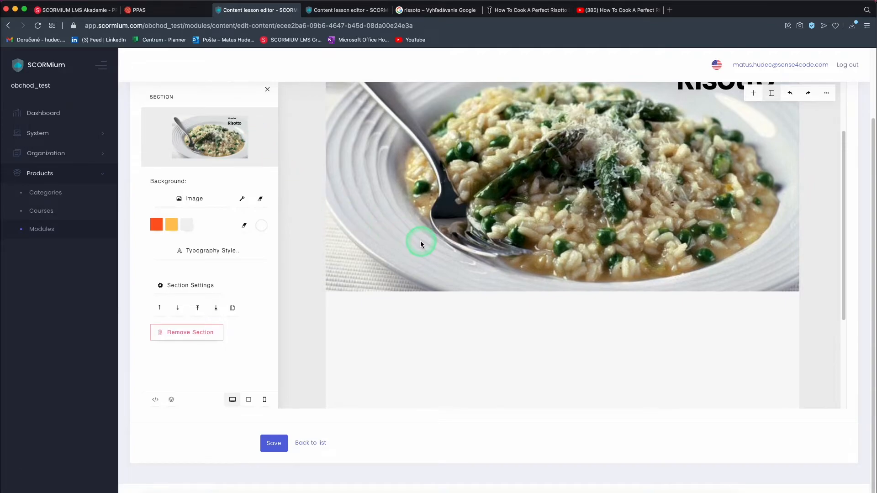
pyautogui.scroll(-3, 420, 244)
pyautogui.scroll(-1, 420, 243)
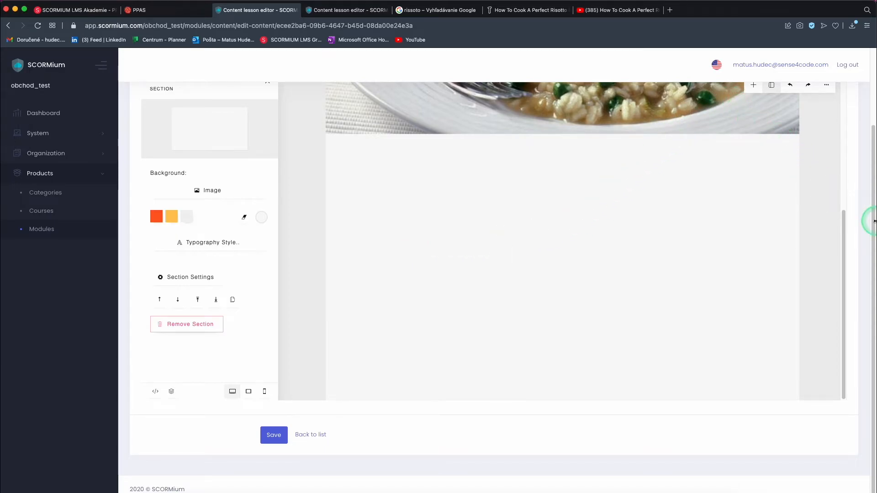
# Add a title reading "Ingredients:" in the upper-left corner of the blank section.
pyautogui.scroll(2, 863, 216)
pyautogui.click(750, 121)
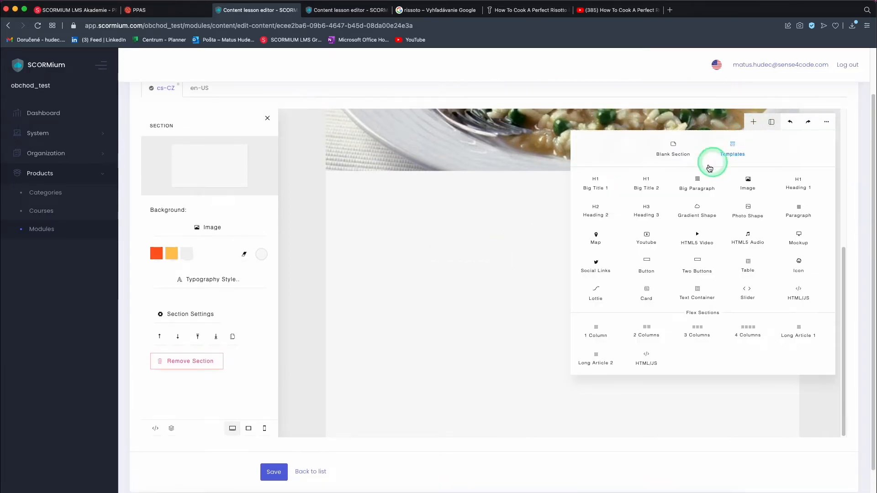
pyautogui.moveTo(616, 182); pyautogui.dragTo(636, 183)
pyautogui.doubleClick(470, 231)
pyautogui.moveTo(470, 232); pyautogui.dragTo(320, 200)
pyautogui.write('Ingredients:')
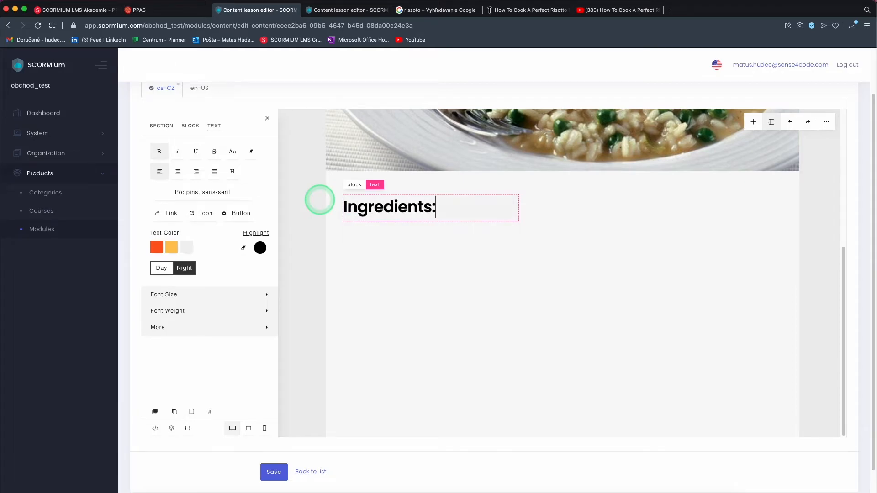
pyautogui.click(400, 211)
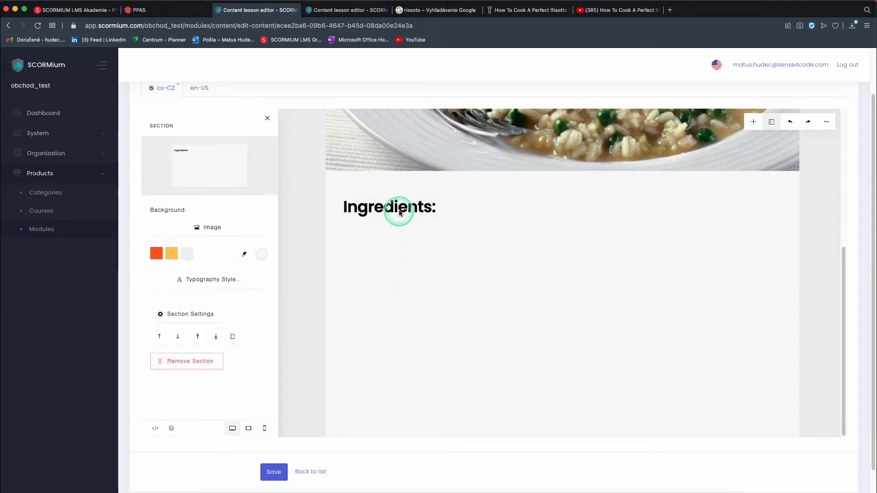
pyautogui.click(753, 122)
pyautogui.click(650, 213)
pyautogui.moveTo(511, 260); pyautogui.dragTo(388, 230)
pyautogui.press('Delete')
# Add a paragraph listing the risotto ingredients with their amounts below the "Ingredients:" title.
pyautogui.click(753, 122)
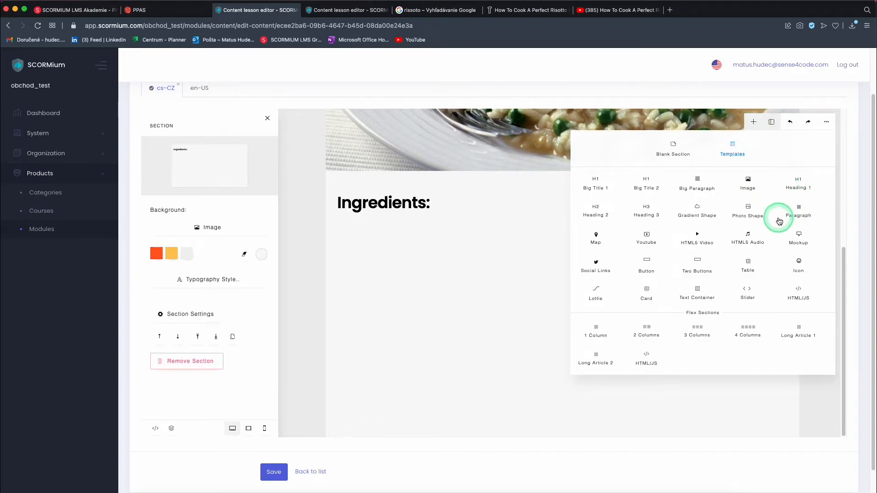
pyautogui.click(799, 211)
pyautogui.moveTo(476, 268); pyautogui.dragTo(462, 267)
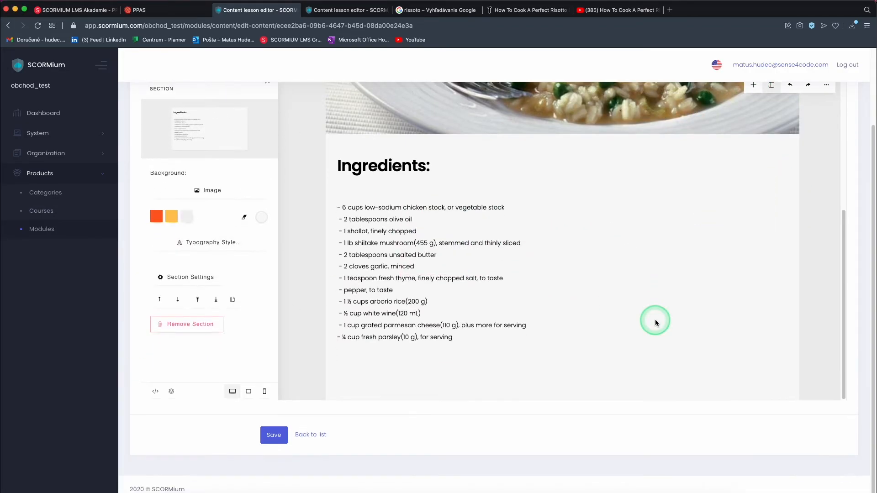
# Add another blank section with a "Preparation:" heading above a paragraph of the eleven numbered cooking steps.
pyautogui.scroll(1, 766, 115)
pyautogui.click(753, 120)
pyautogui.click(670, 146)
pyautogui.scroll(2, 420, 256)
pyautogui.click(753, 93)
pyautogui.click(653, 179)
pyautogui.moveTo(423, 207); pyautogui.dragTo(349, 206)
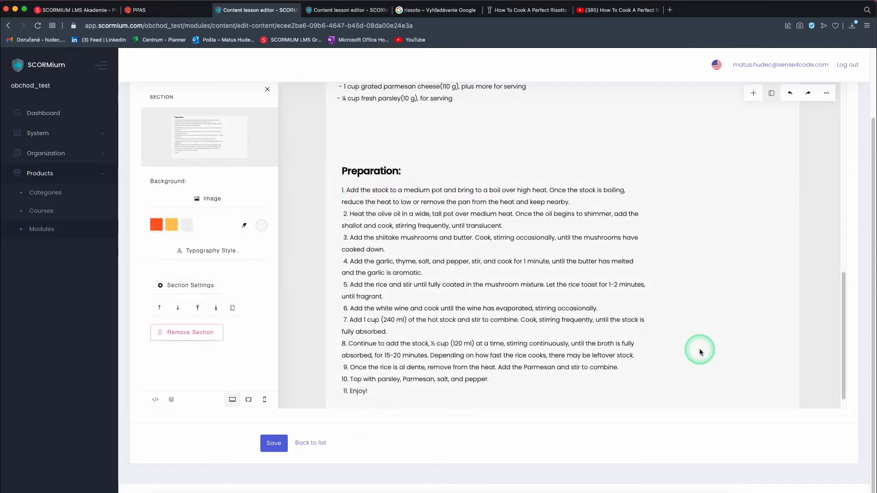
# Add a blank section below the preparation steps.
pyautogui.click(753, 93)
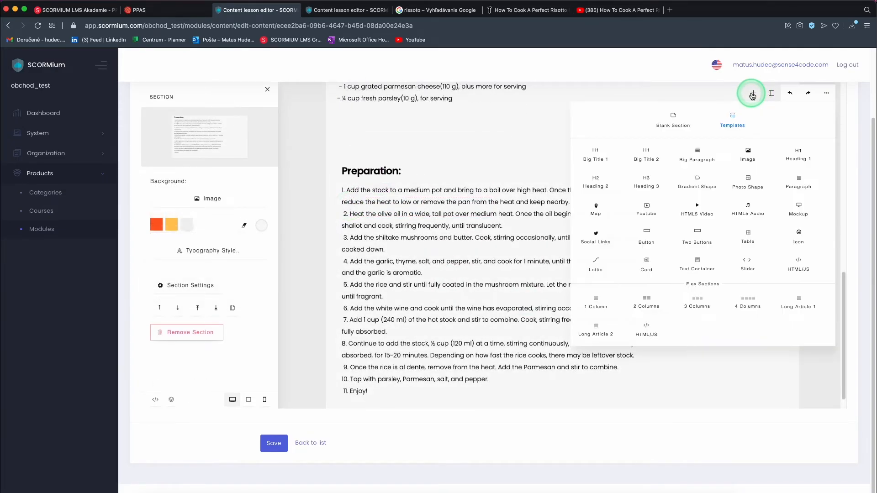
pyautogui.click(667, 118)
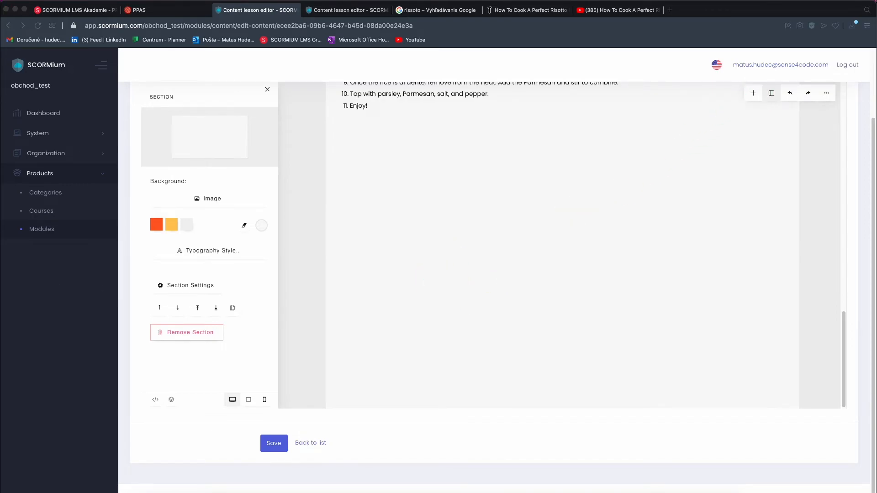
pyautogui.click(753, 94)
pyautogui.click(751, 204)
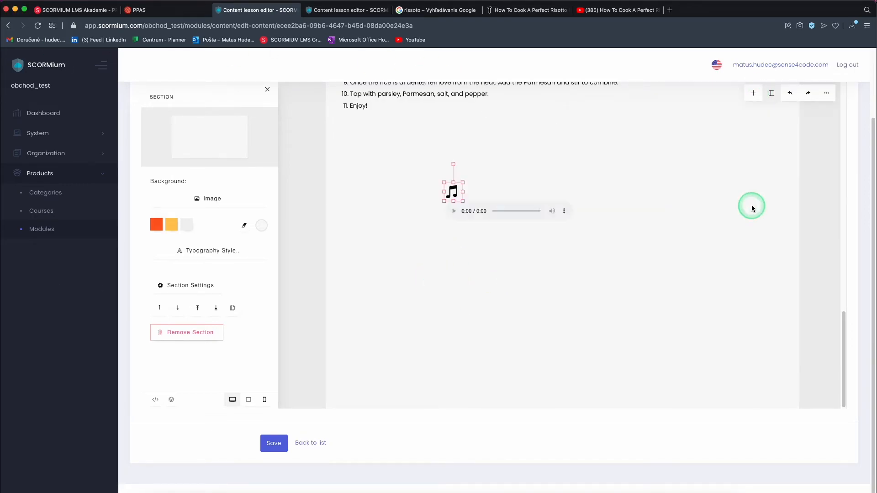
pyautogui.click(446, 192)
# Add an HTML5 video to the blank section below the preparation steps and open its settings.
pyautogui.click(753, 94)
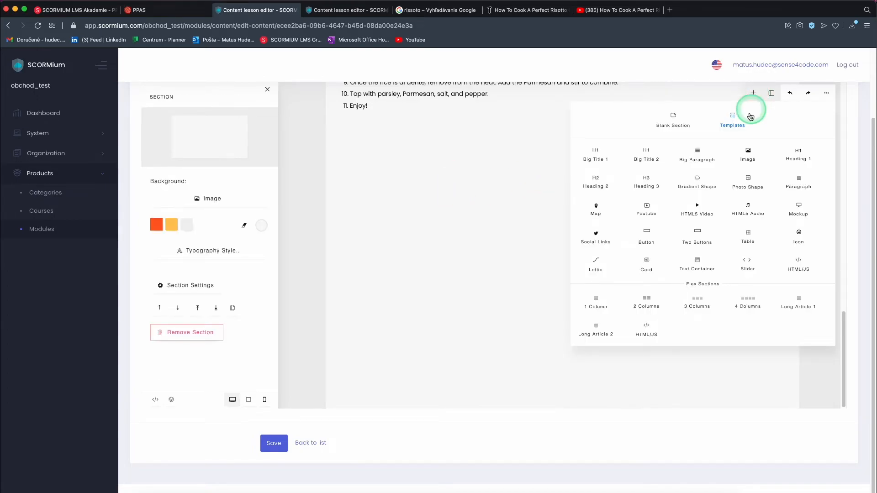
pyautogui.click(698, 244)
pyautogui.click(490, 272)
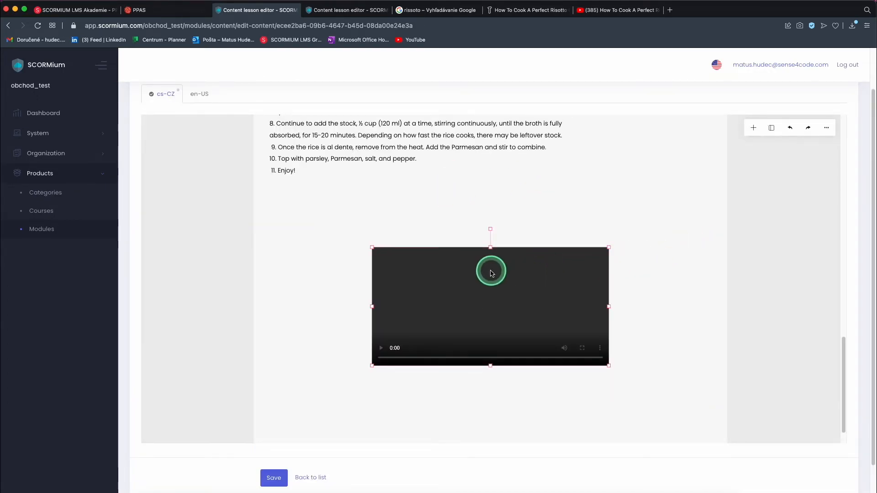
pyautogui.click(490, 272)
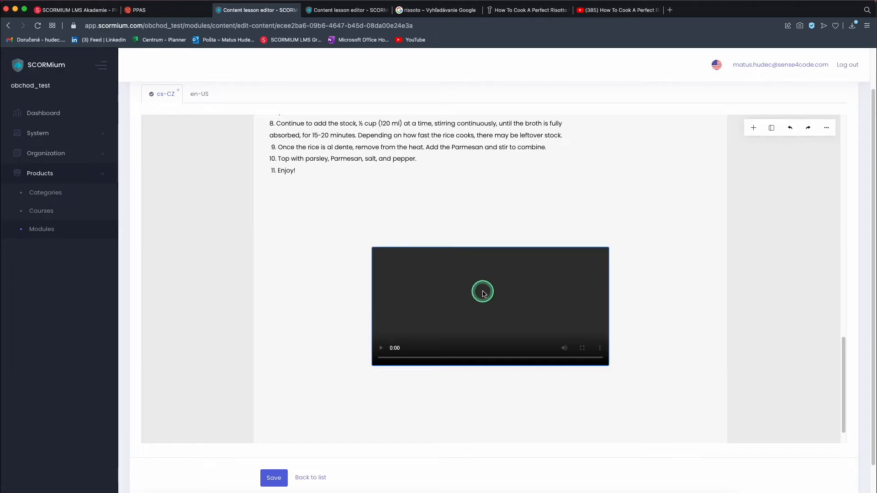
pyautogui.click(483, 291)
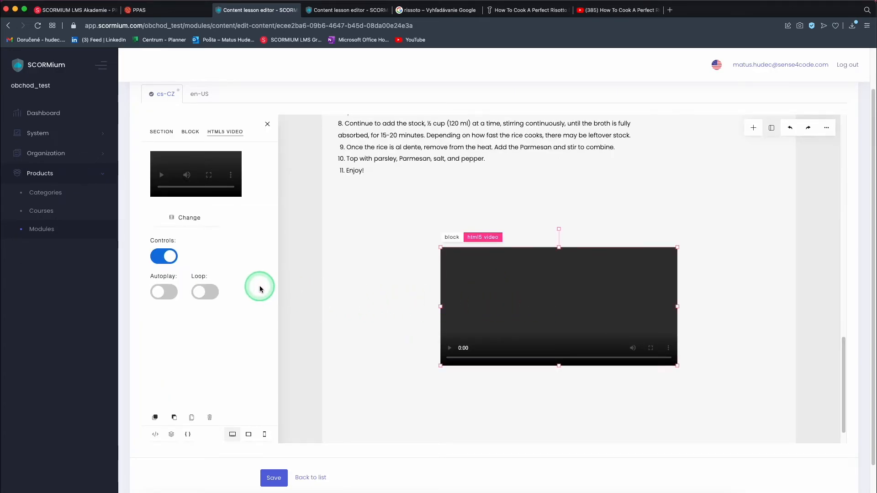
pyautogui.click(195, 219)
pyautogui.tripleClick(196, 228)
pyautogui.click(213, 258)
pyautogui.write('https://youtube.com/watch?v=NKtR3KpS83w')
pyautogui.click(216, 313)
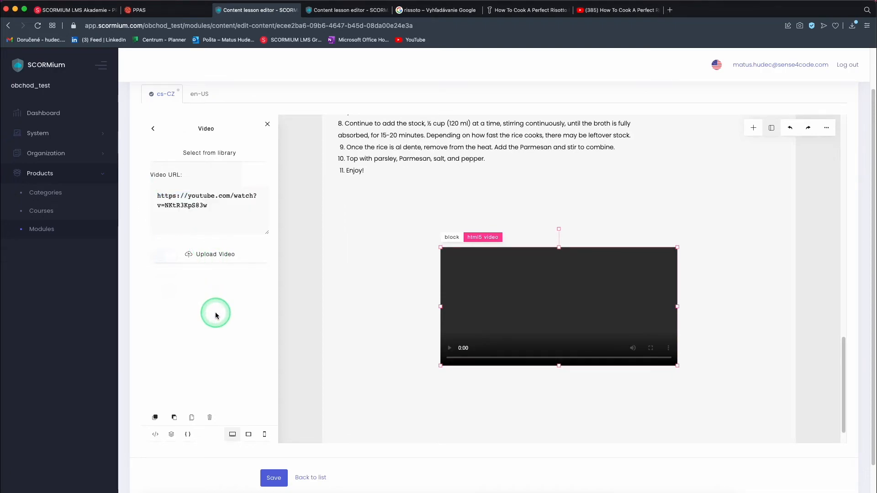
pyautogui.click(188, 140)
pyautogui.click(153, 129)
pyautogui.click(496, 323)
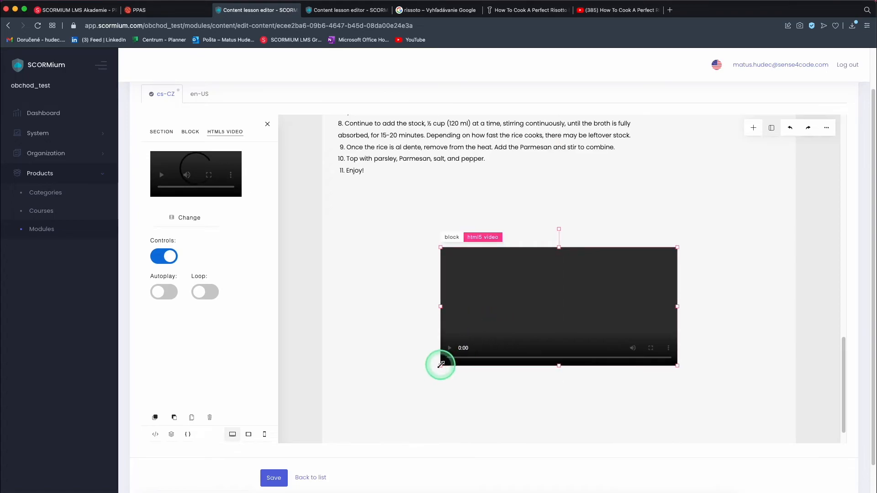
# Enlarge the video block to span most of the section's width and shift it slightly down.
pyautogui.moveTo(440, 365); pyautogui.dragTo(374, 399)
pyautogui.moveTo(677, 247); pyautogui.dragTo(744, 214)
pyautogui.moveTo(604, 294); pyautogui.dragTo(604, 313)
# Add a blank section below the video section.
pyautogui.scroll(-3, 749, 365)
pyautogui.click(749, 365)
pyautogui.click(754, 85)
pyautogui.click(673, 113)
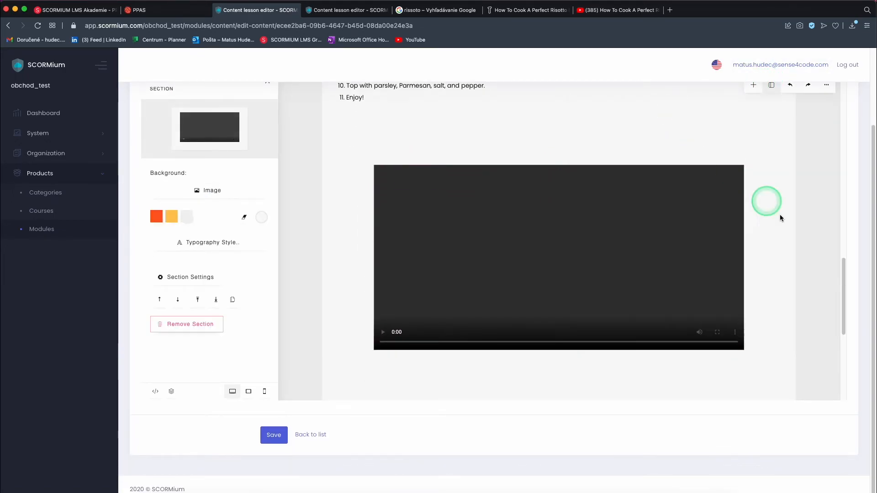
# Copy the background colour of a section above and set the new blank section's background to rgb(246, 246, 246).
pyautogui.scroll(3, 560, 237)
pyautogui.click(525, 269)
pyautogui.click(262, 226)
pyautogui.moveTo(361, 276); pyautogui.dragTo(291, 275)
pyautogui.scroll(-4, 563, 392)
pyautogui.click(485, 351)
pyautogui.click(262, 227)
pyautogui.click(320, 276)
pyautogui.write('rgb(246, 246, 246)')
pyautogui.click(518, 258)
# Add social links to the new section and place them in its lower-right corner.
pyautogui.click(753, 94)
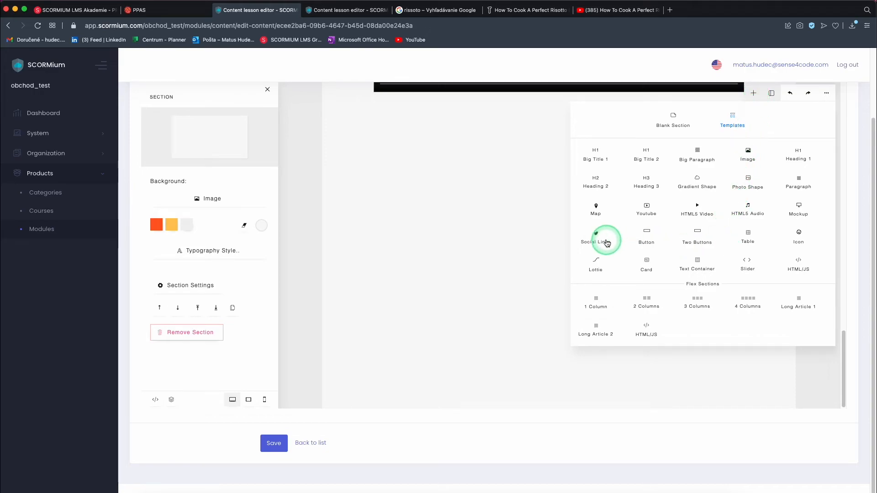
pyautogui.click(606, 243)
pyautogui.moveTo(570, 232); pyautogui.dragTo(757, 390)
pyautogui.click(818, 350)
# Open the link settings of the envelope icon in the social links and close them without changing the address.
pyautogui.click(746, 390)
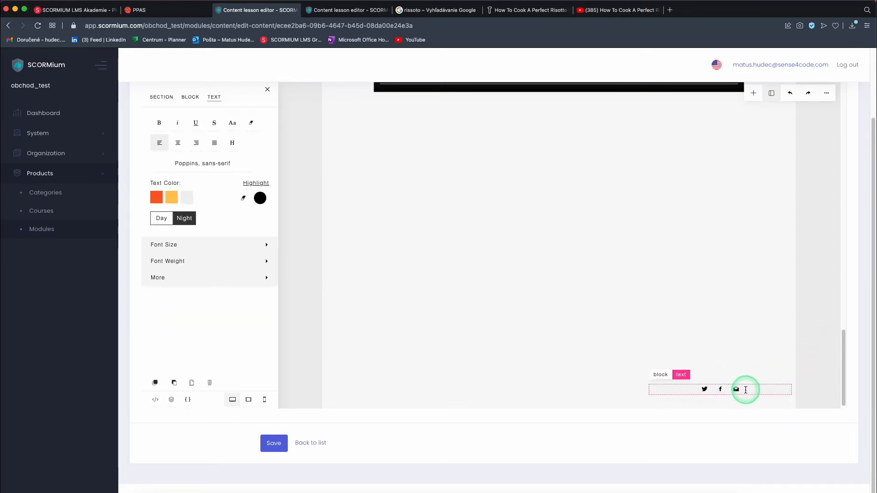
pyautogui.click(736, 389)
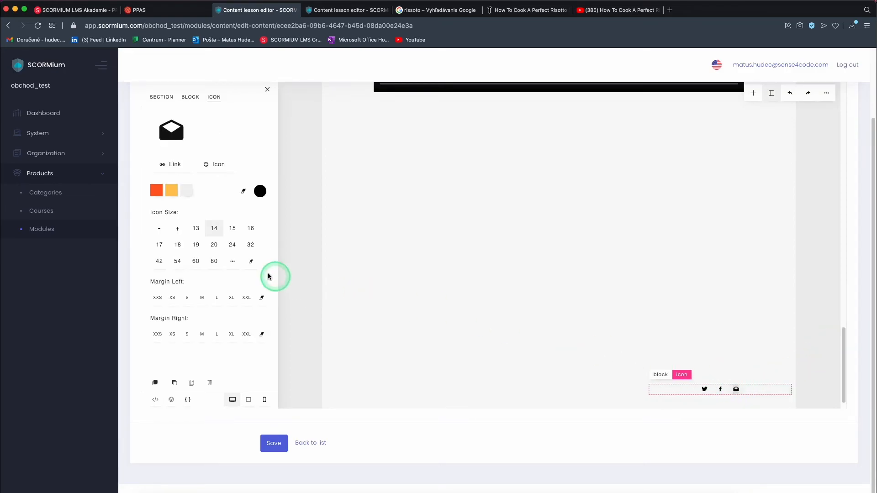
pyautogui.click(178, 165)
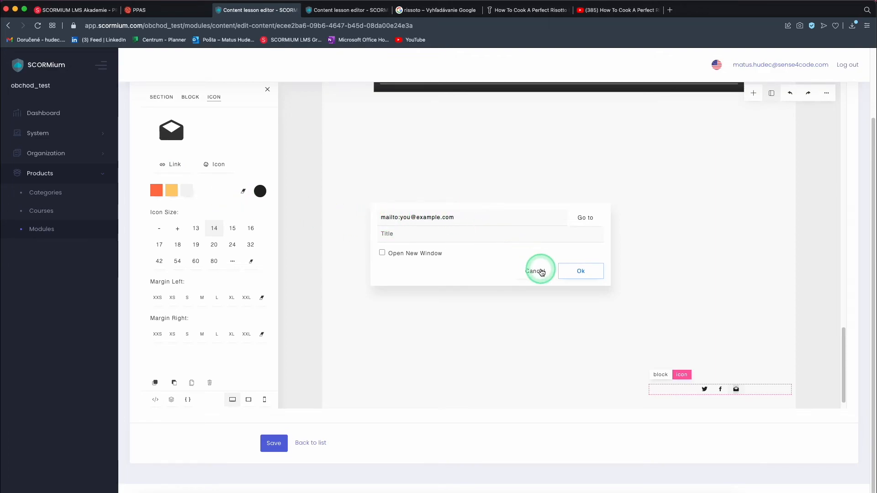
pyautogui.click(577, 272)
pyautogui.click(572, 274)
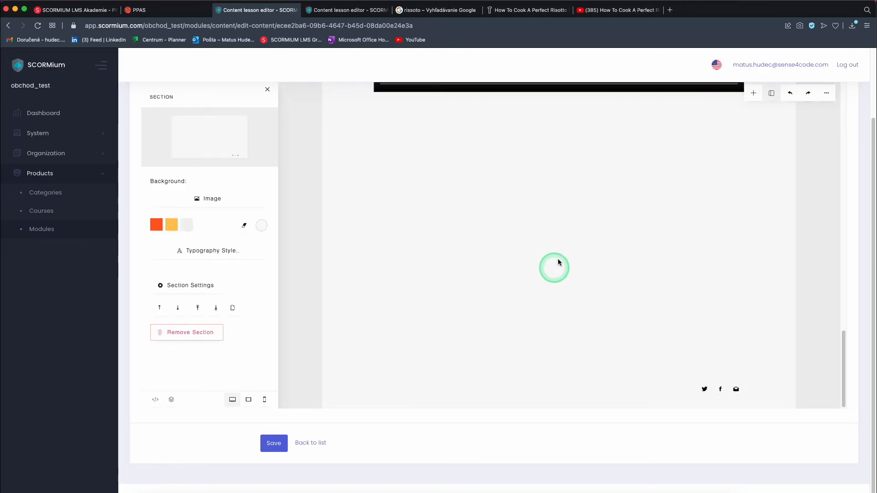
# Add a "Usefull tips:" heading and a Lorem Ipsum paragraph stretched across most of the last section's width.
pyautogui.click(752, 102)
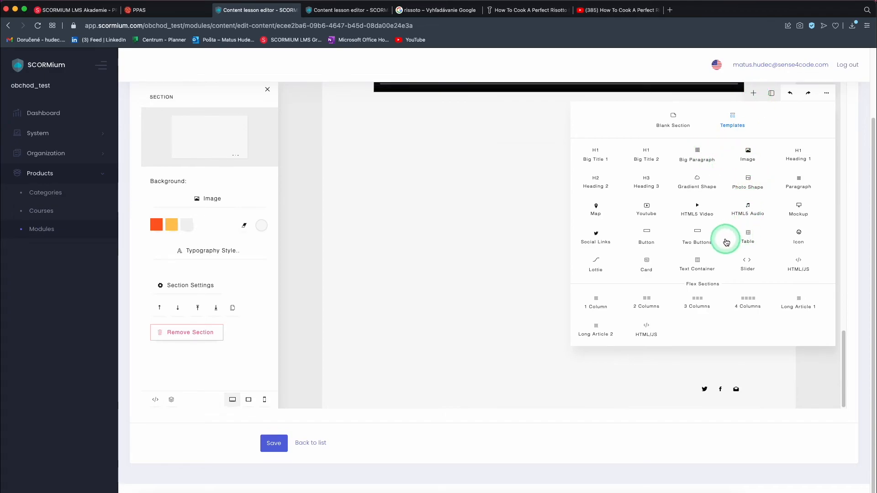
pyautogui.click(725, 239)
pyautogui.click(569, 242)
pyautogui.moveTo(464, 257); pyautogui.dragTo(343, 254)
pyautogui.moveTo(596, 246); pyautogui.dragTo(795, 245)
pyautogui.moveTo(569, 256); pyautogui.dragTo(572, 370)
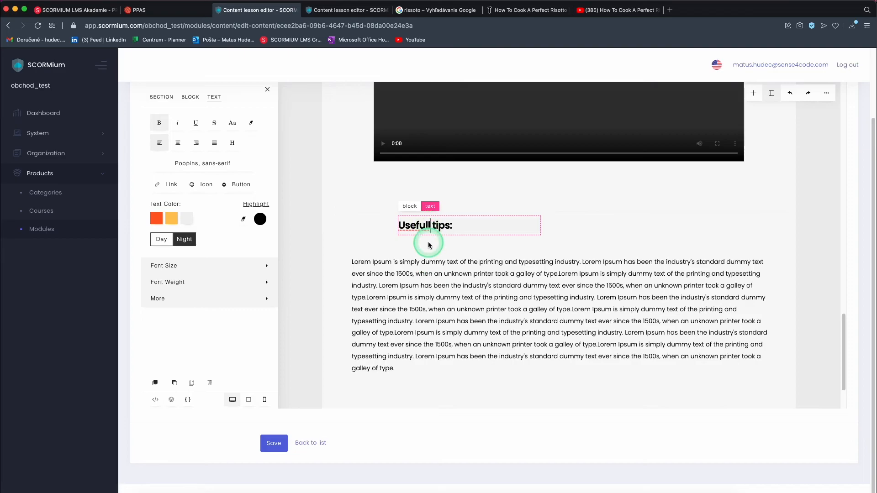
# Correct the tips heading to "Useful tips:" and align it with the left edge of the paragraph below.
pyautogui.click(433, 233)
pyautogui.click(619, 230)
pyautogui.scroll(-2, 812, 261)
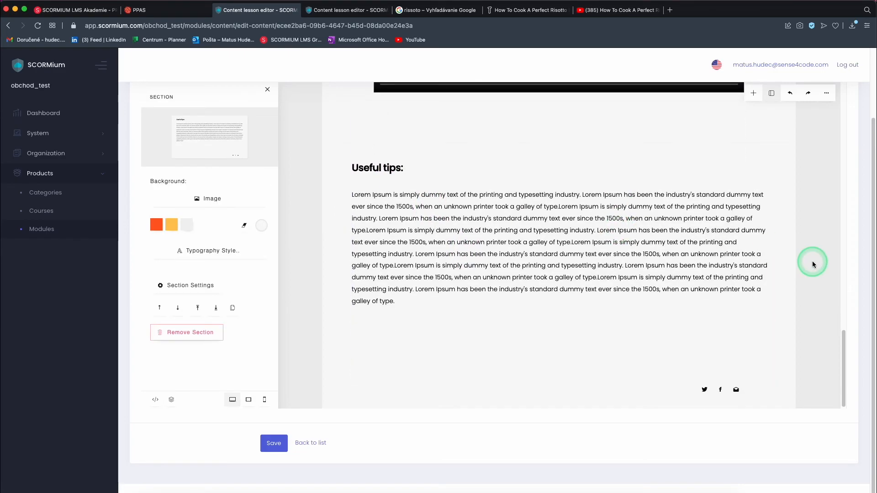
# Review the finished lesson from the last section up to the risotto image and save it.
pyautogui.scroll(8, 812, 263)
pyautogui.scroll(10, 812, 261)
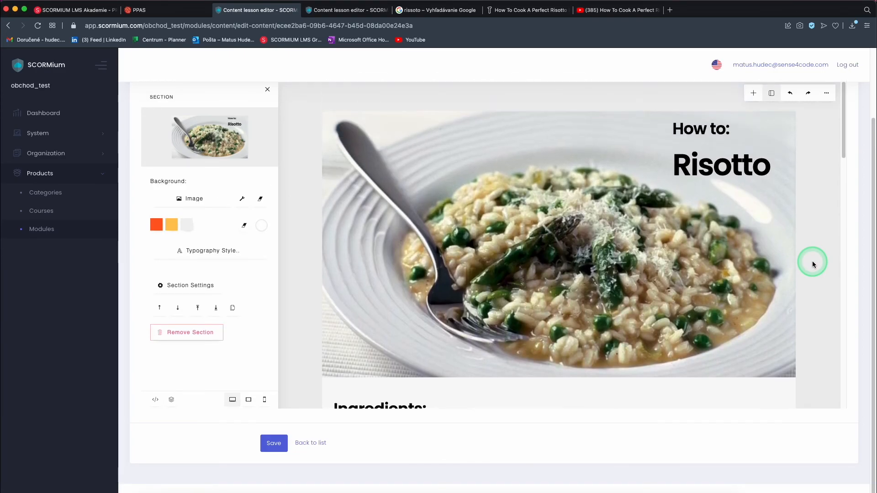
pyautogui.scroll(3, 861, 264)
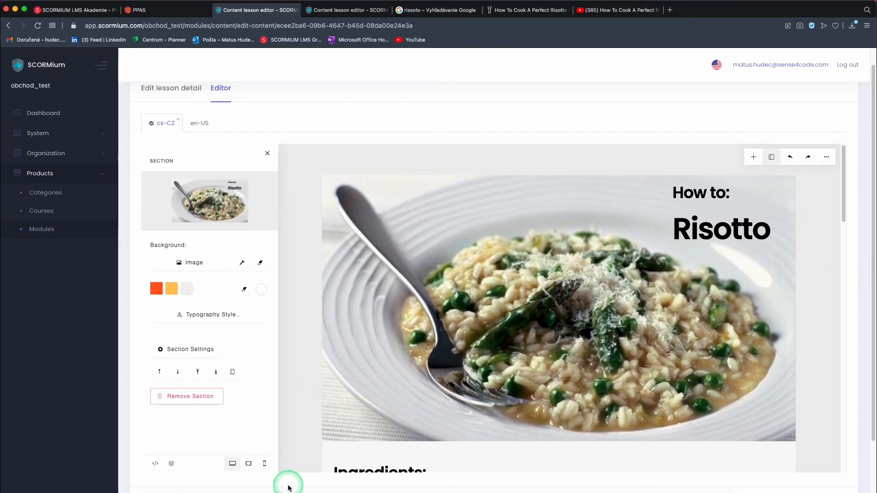
pyautogui.scroll(-2, 288, 480)
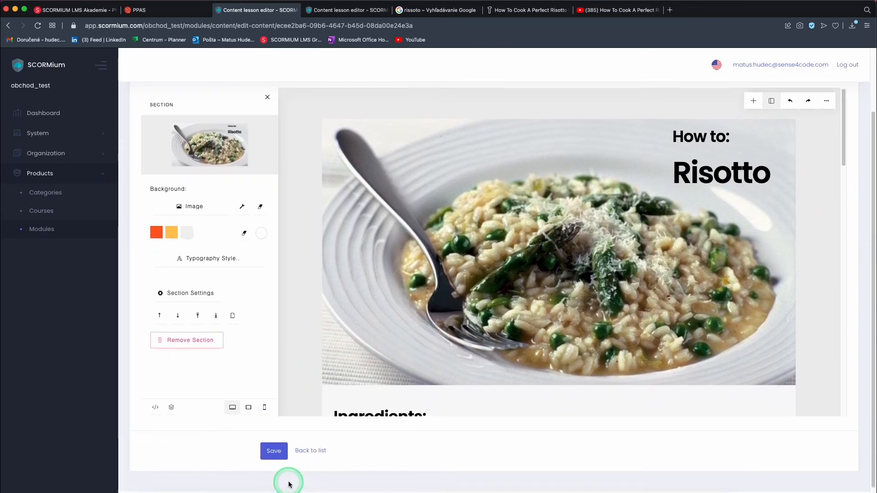
pyautogui.click(274, 451)
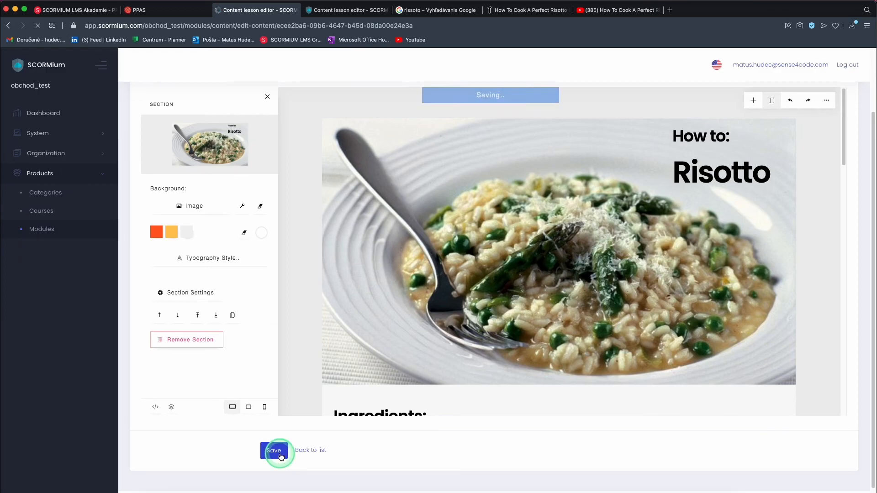